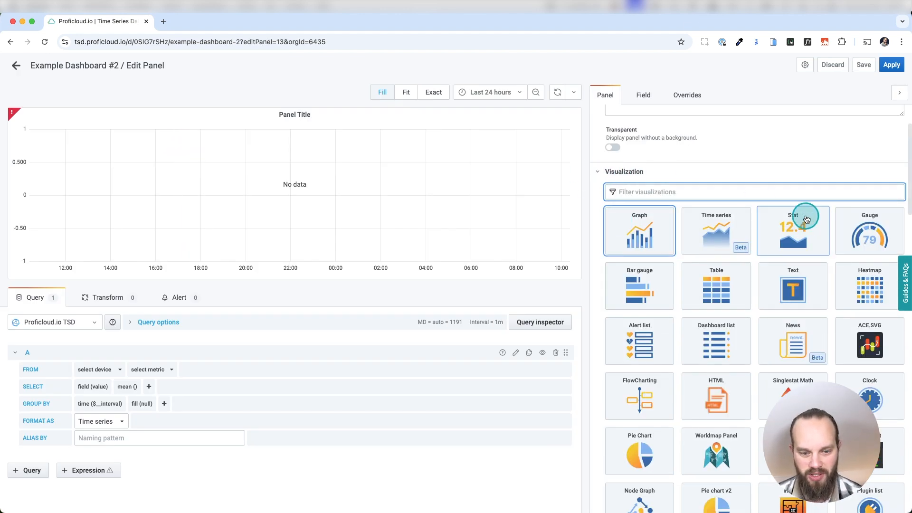
Change the new panel's visualization from Graph to Stat
{"action": "left_click", "coordinate": [607, 174]}
{"action": "left_click", "coordinate": [600, 173]}
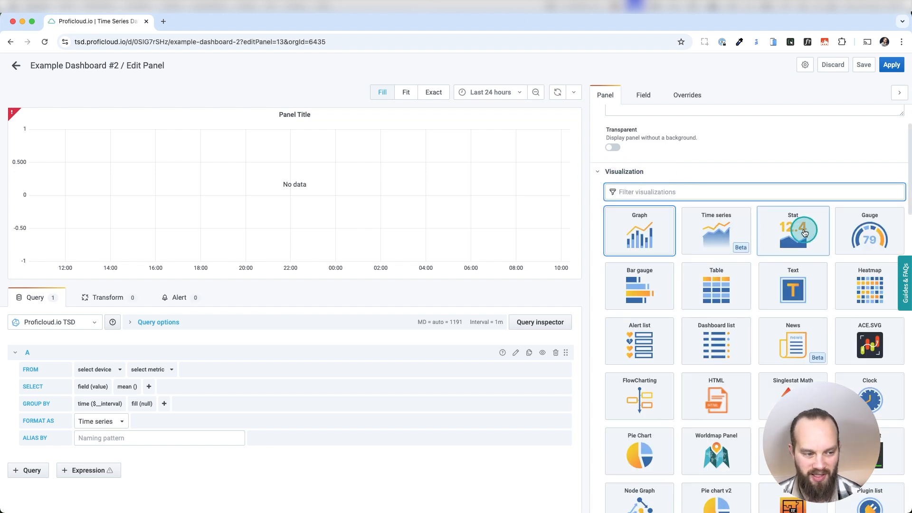
{"action": "left_click", "coordinate": [804, 233]}
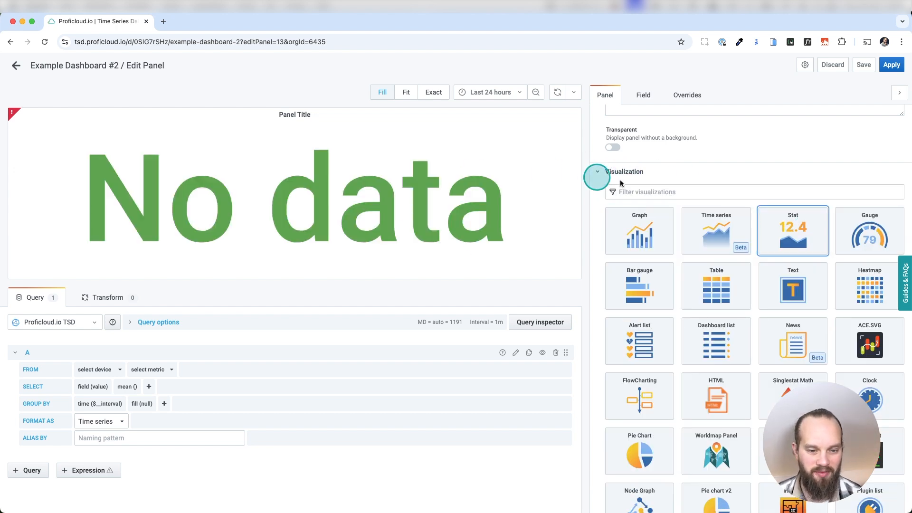
Set the panel title to "Current state of charge"
{"action": "scroll", "coordinate": [663, 333], "scroll_direction": "up", "scroll_amount": 3}
{"action": "scroll", "coordinate": [663, 386], "scroll_direction": "up", "scroll_amount": 1}
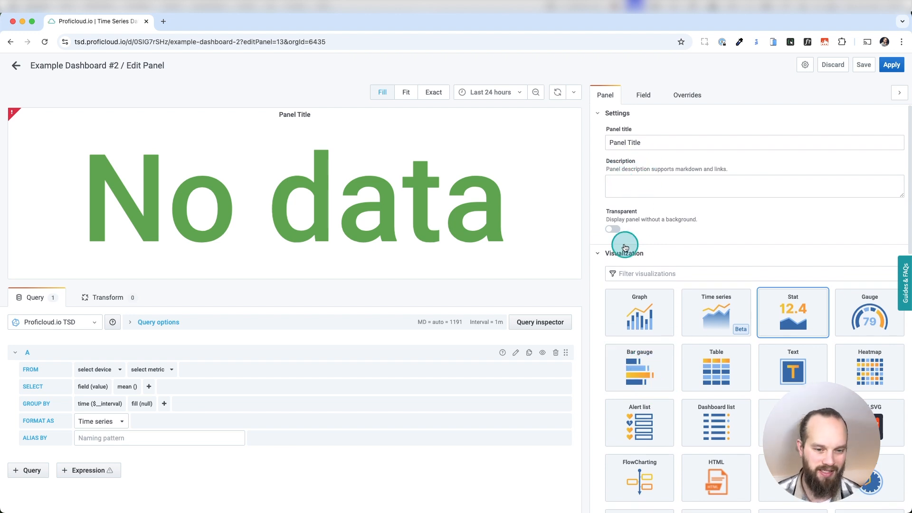
{"action": "triple_click", "coordinate": [677, 145]}
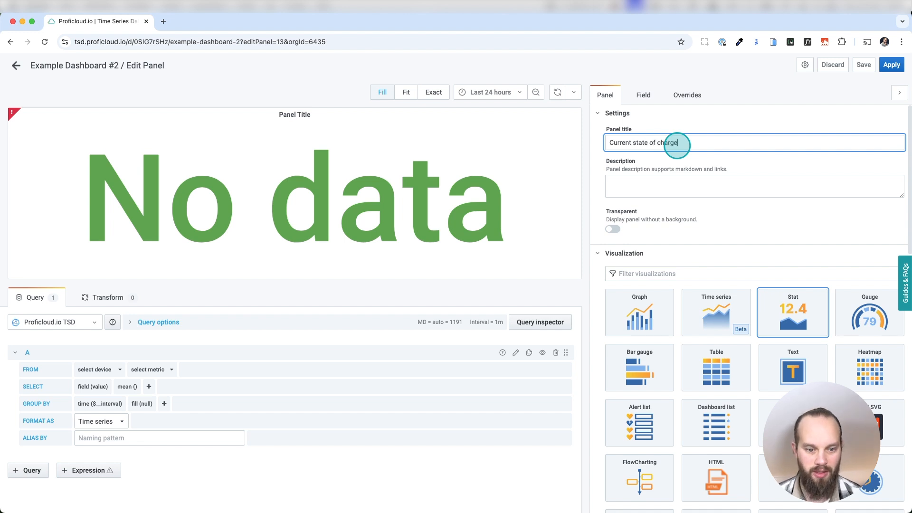
{"action": "left_click", "coordinate": [643, 186]}
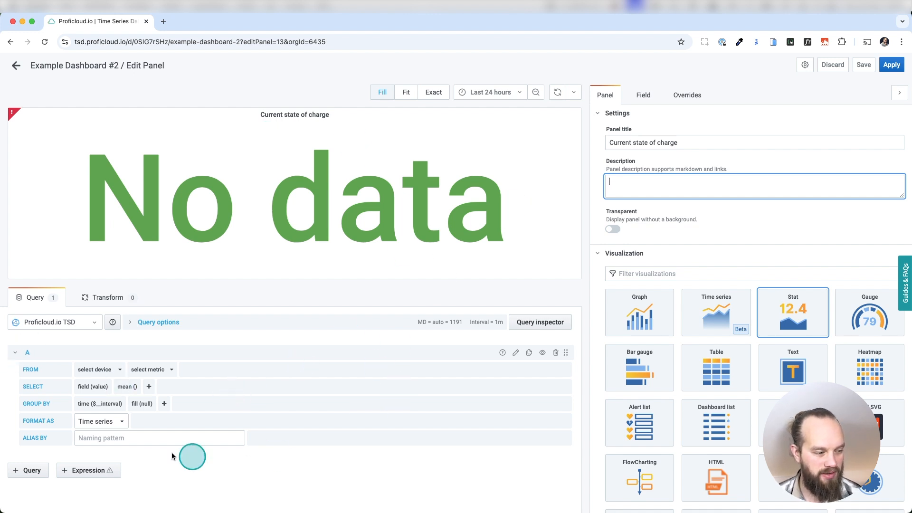
Rename query A as StateOfCharge
{"action": "left_click", "coordinate": [26, 352]}
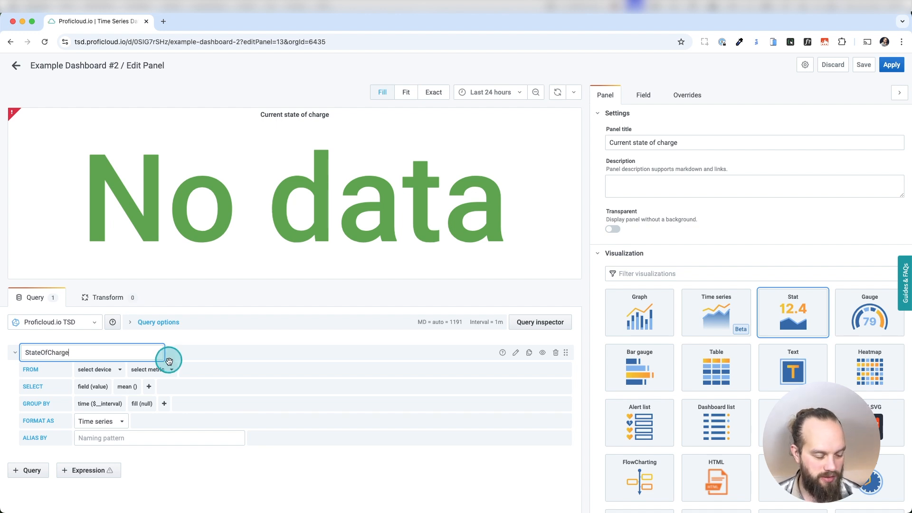
{"action": "type", "text": "StateOfCharge"}
{"action": "left_click", "coordinate": [260, 464]}
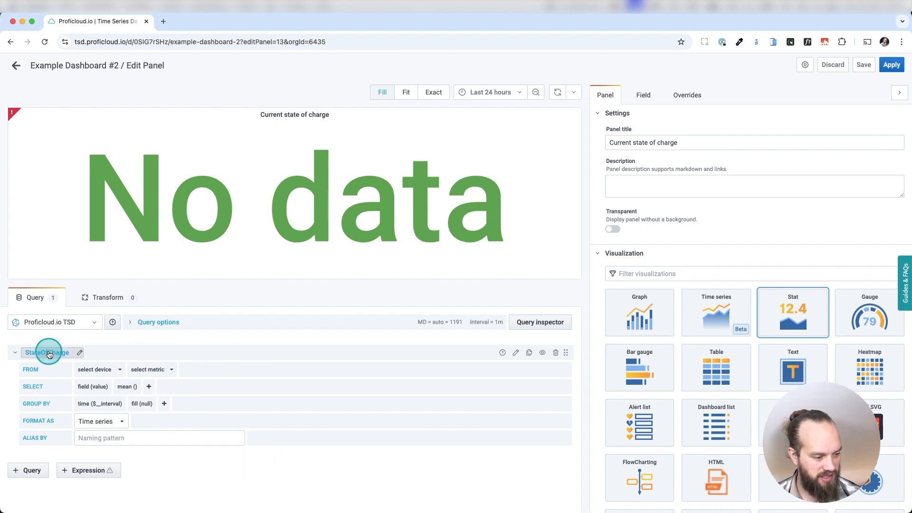
Set the query's source to the Energy Storage #1 device and the auto~State_Of_Charge metric
{"action": "left_click", "coordinate": [97, 369]}
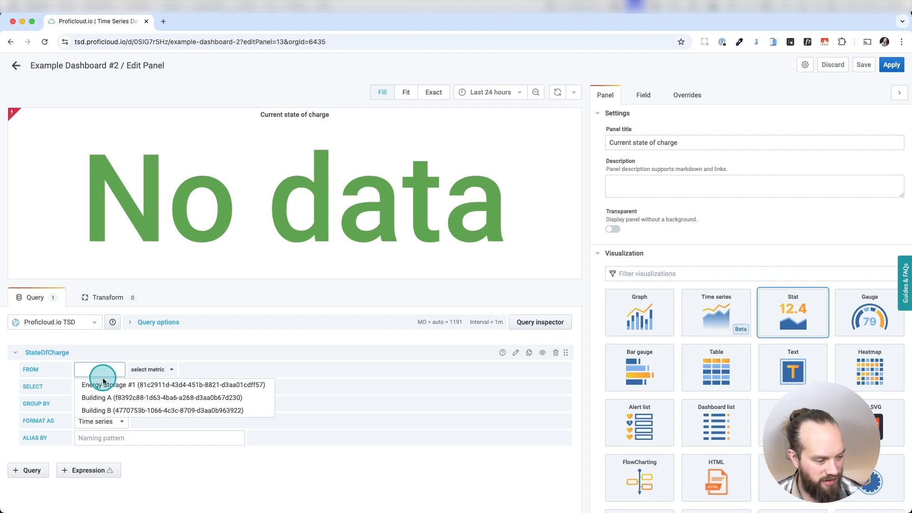
{"action": "left_click", "coordinate": [152, 384]}
{"action": "left_click", "coordinate": [280, 369]}
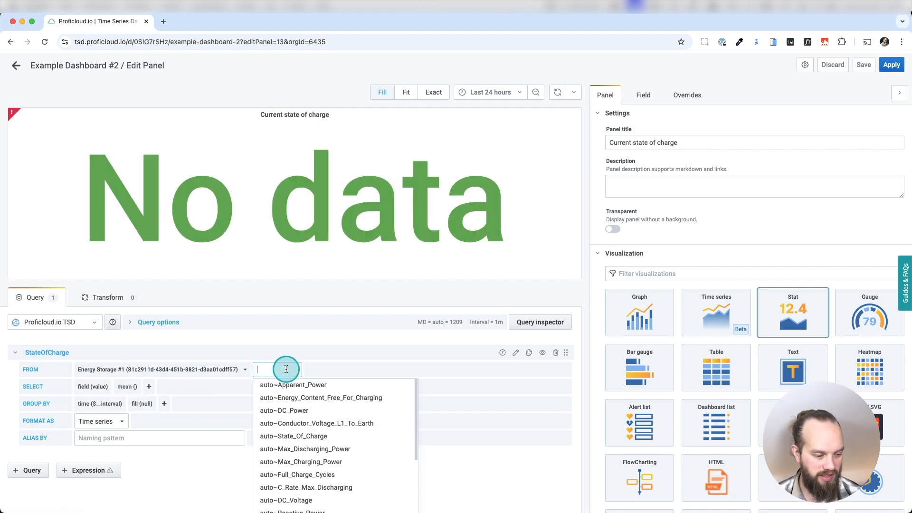
{"action": "type", "text": "state"}
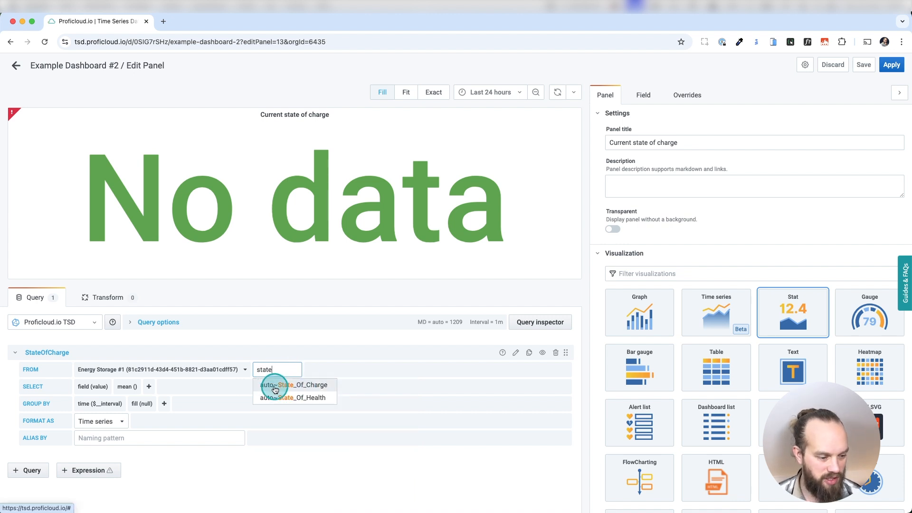
{"action": "left_click", "coordinate": [303, 389]}
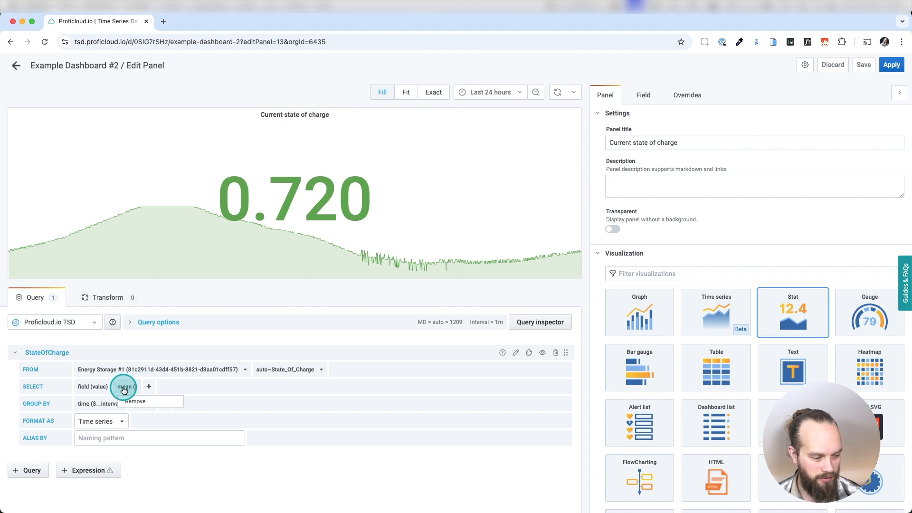
Replace the mean aggregation in the query's selection with last()
{"action": "left_click", "coordinate": [133, 401]}
{"action": "left_click", "coordinate": [122, 387]}
{"action": "type", "text": "last"}
{"action": "left_click", "coordinate": [152, 405]}
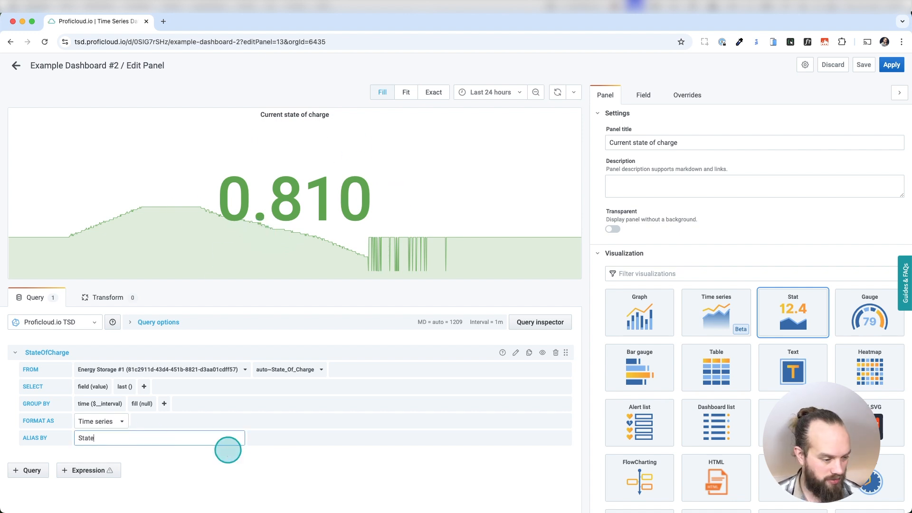
Set the query alias to "State of Charge (in %)" and the group-by fill to previous
{"action": "type", "text": "Charge (in %"}
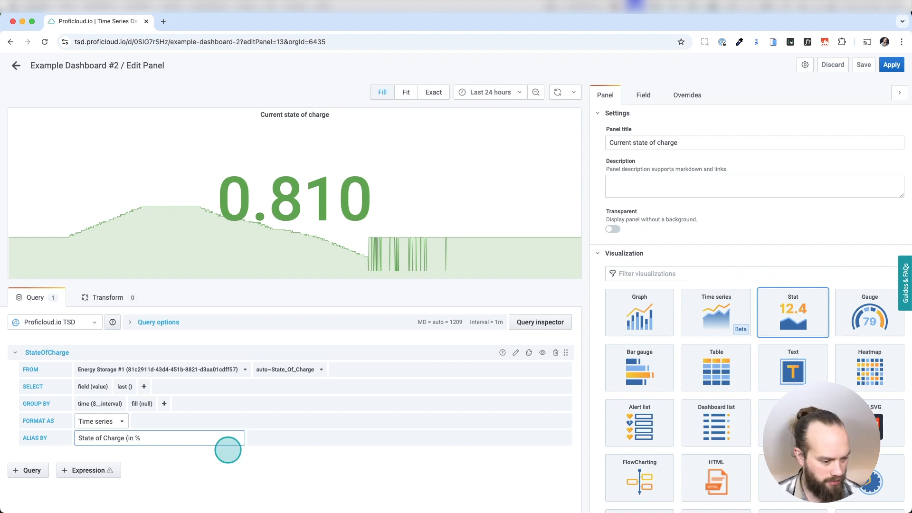
{"action": "type", "text": ")"}
{"action": "left_click", "coordinate": [142, 404]}
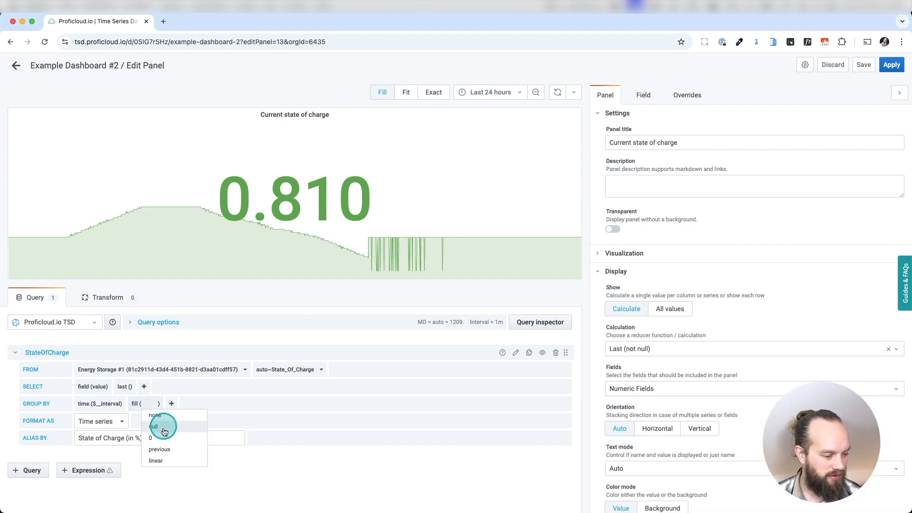
{"action": "left_click", "coordinate": [161, 449]}
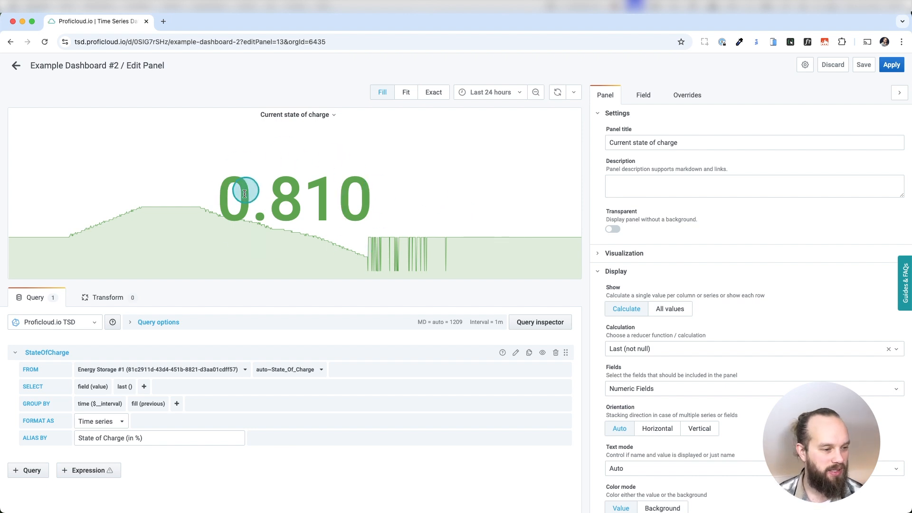
Set the panel field's unit to Percent (0.0-1.0)
{"action": "left_click", "coordinate": [644, 94]}
{"action": "left_click", "coordinate": [614, 143]}
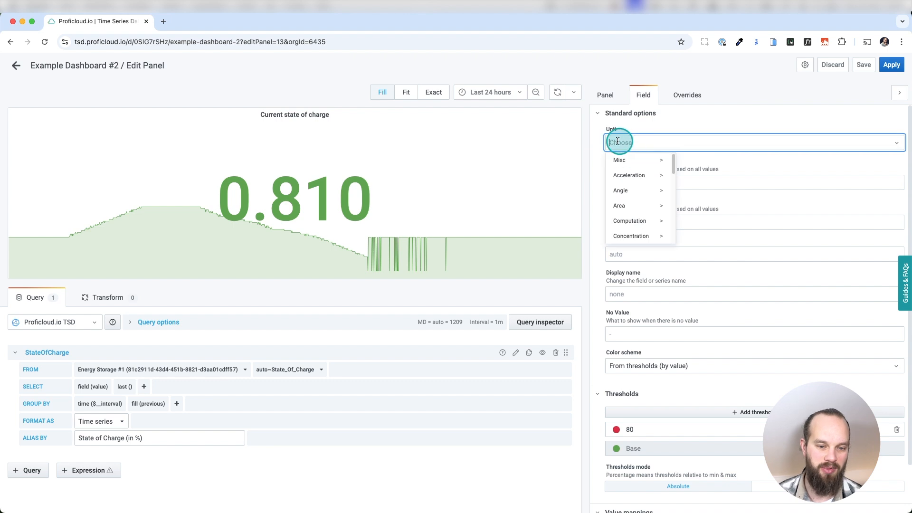
{"action": "type", "text": "percen"}
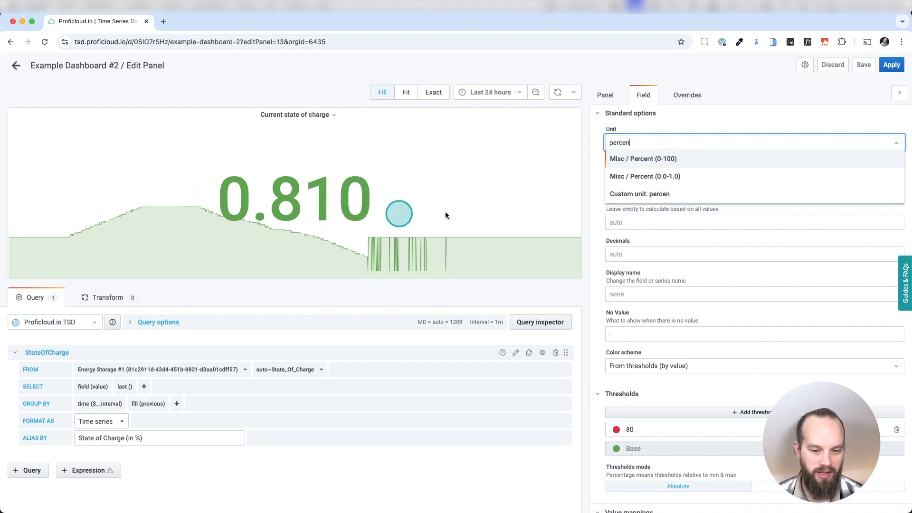
{"action": "left_click", "coordinate": [650, 176]}
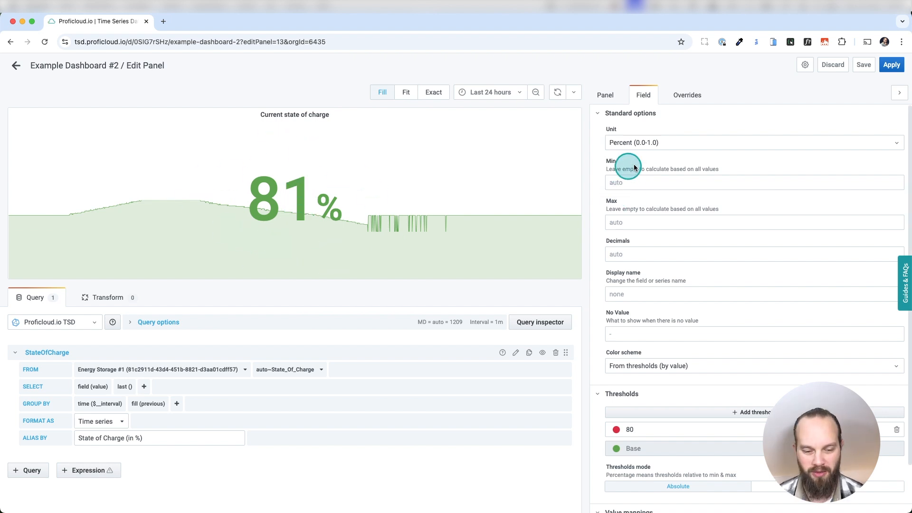
Set the No Value text to "No data coming in, please check installation"
{"action": "scroll", "coordinate": [634, 193], "scroll_direction": "down", "scroll_amount": 1}
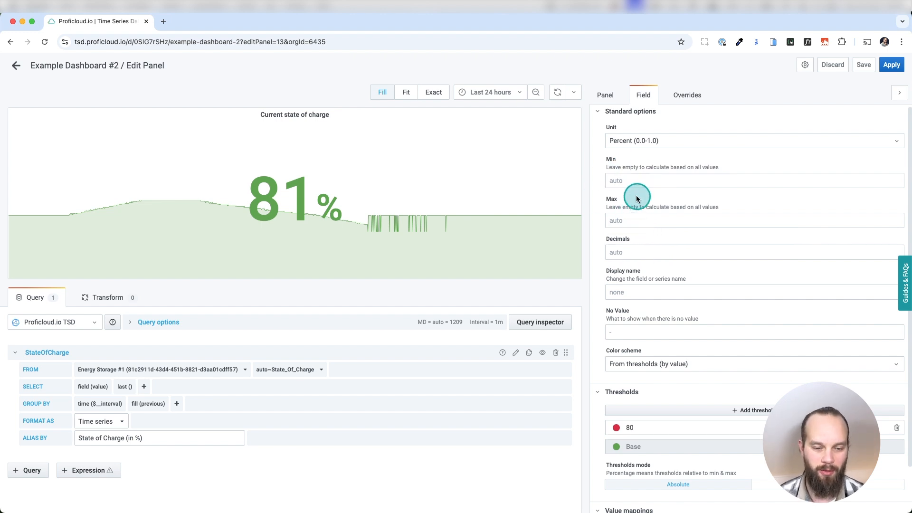
{"action": "scroll", "coordinate": [627, 238], "scroll_direction": "down", "scroll_amount": 1}
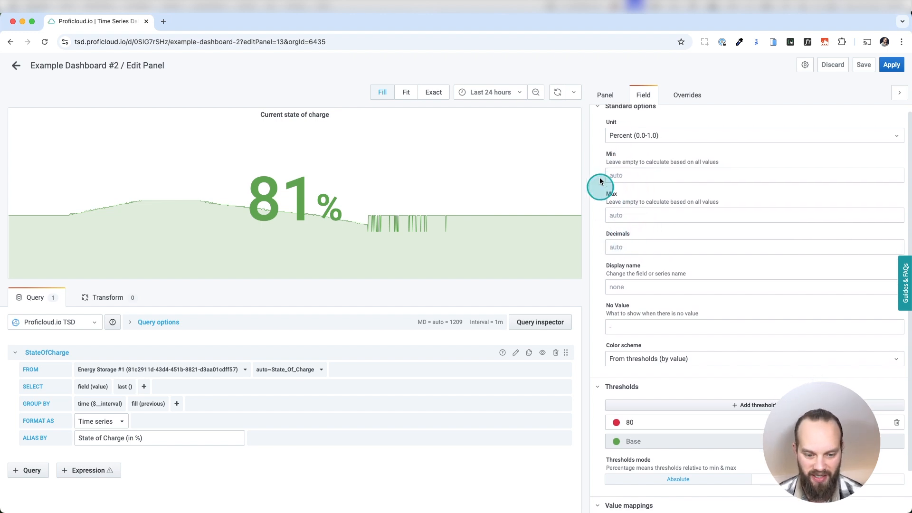
{"action": "scroll", "coordinate": [663, 239], "scroll_direction": "down", "scroll_amount": 4}
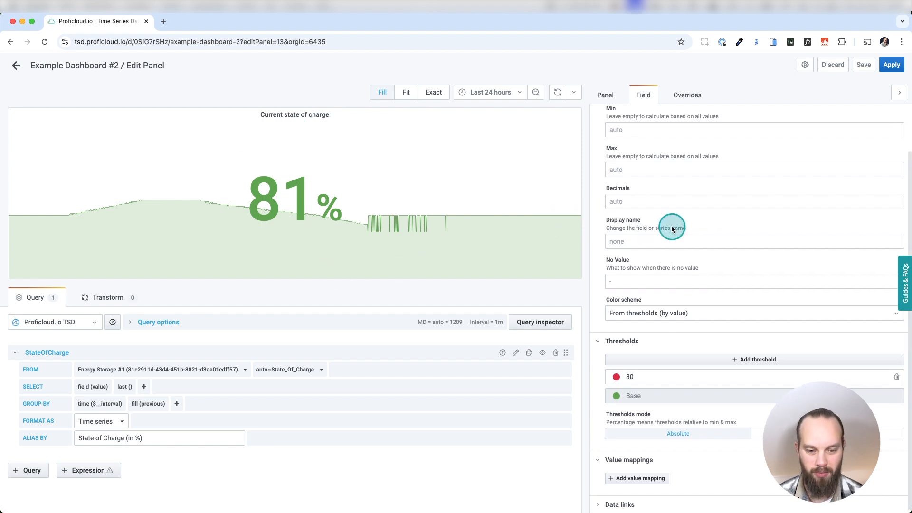
{"action": "scroll", "coordinate": [667, 226], "scroll_direction": "down", "scroll_amount": 1}
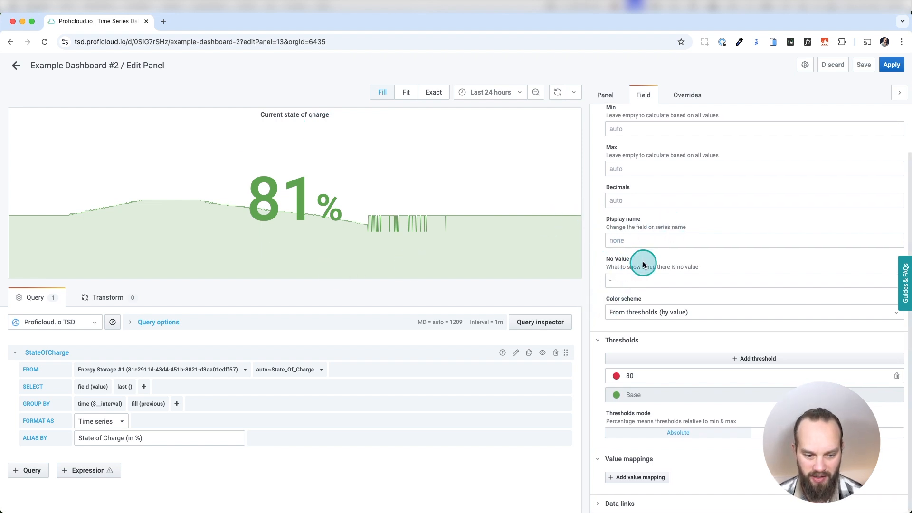
{"action": "left_click", "coordinate": [635, 280]}
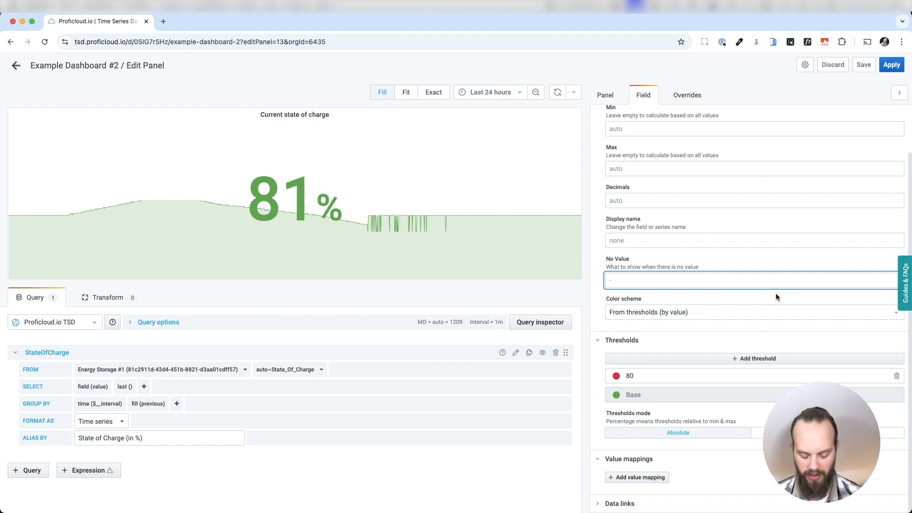
{"action": "type", "text": "No data coming in, please check installation"}
{"action": "left_click", "coordinate": [632, 420]}
{"action": "left_click", "coordinate": [341, 212]}
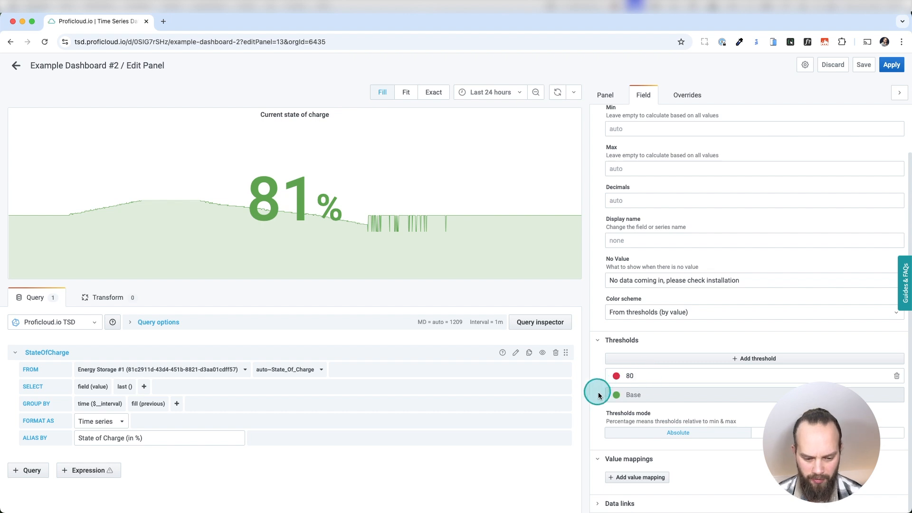
Color the base threshold dark red, and change the 80 threshold to 0,4 with an orange color
{"action": "left_click", "coordinate": [614, 395]}
{"action": "left_click", "coordinate": [570, 380]}
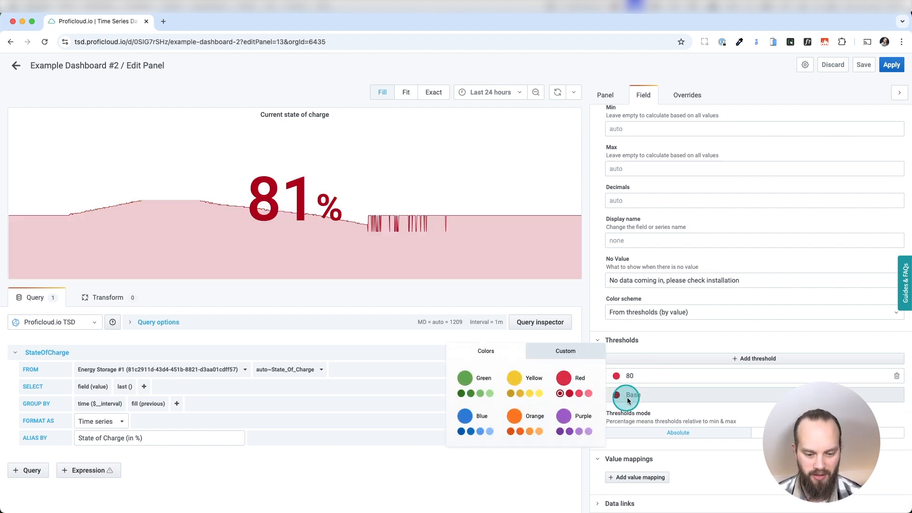
{"action": "left_click", "coordinate": [646, 379]}
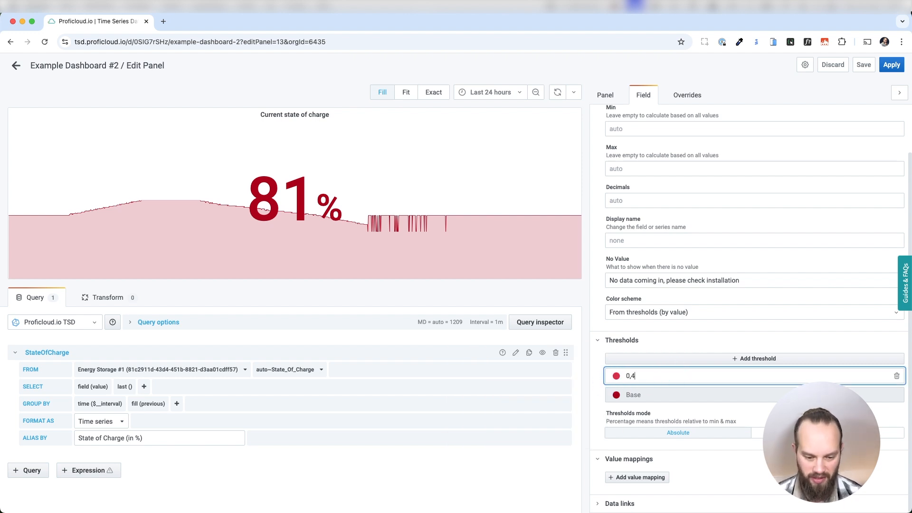
{"action": "left_click", "coordinate": [614, 376]}
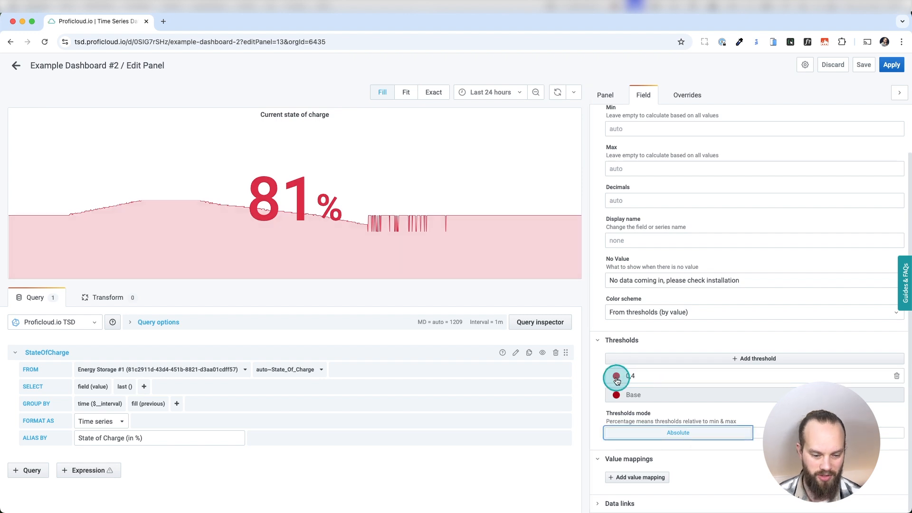
{"action": "left_click", "coordinate": [616, 378]}
{"action": "left_click", "coordinate": [513, 397]}
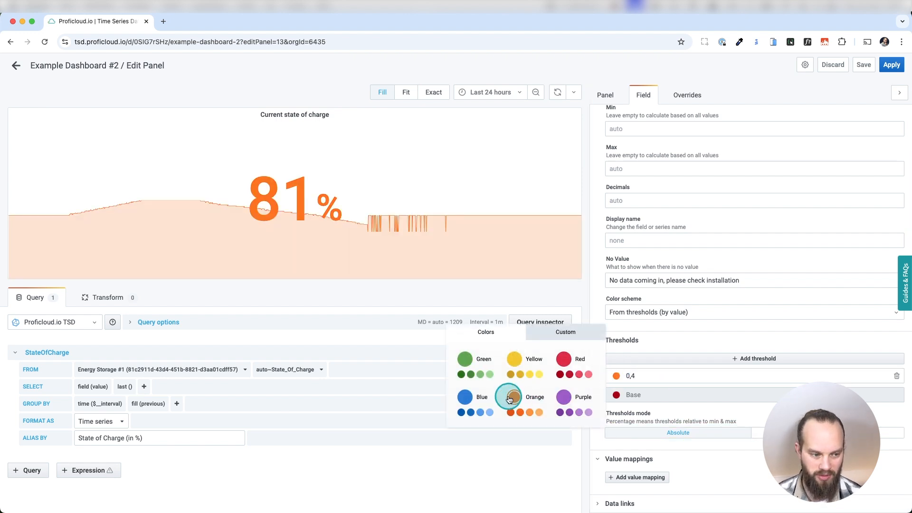
{"action": "left_click", "coordinate": [616, 377]}
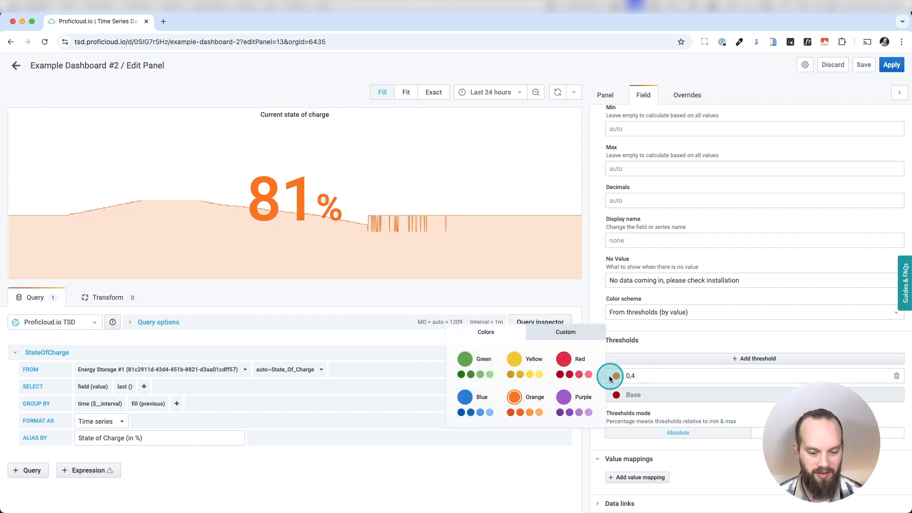
Add a threshold at 0,6 and keep its default yellow color
{"action": "left_click", "coordinate": [767, 358]}
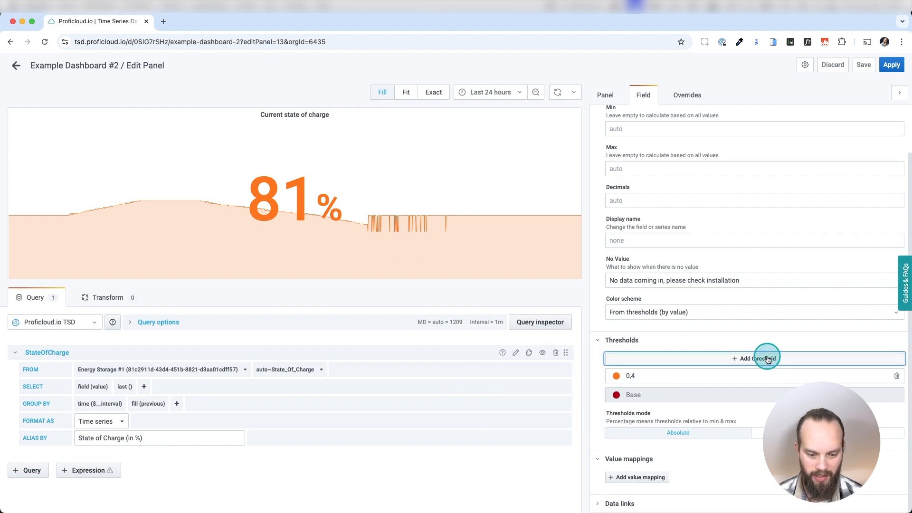
{"action": "left_click", "coordinate": [661, 380]}
{"action": "key", "text": "BackSpace"}
{"action": "key", "text": "BackSpace"}
{"action": "key", "text": "BackSpace"}
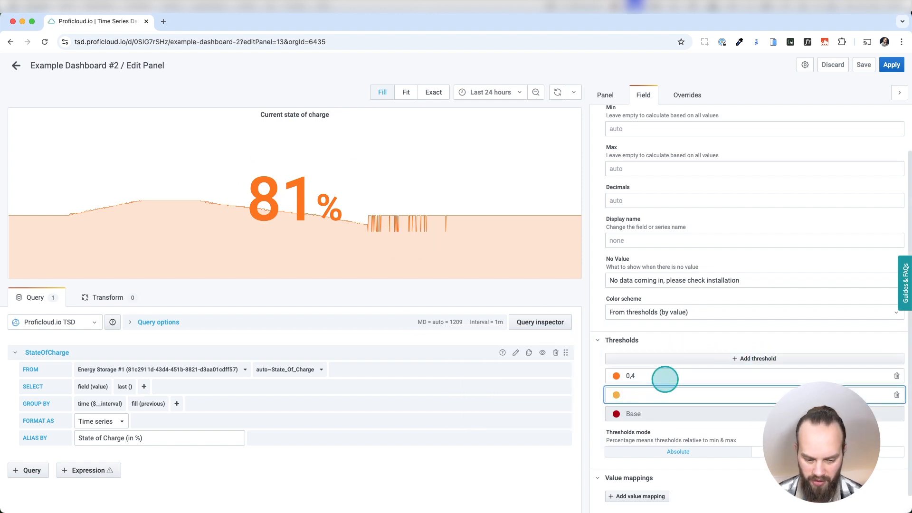
{"action": "type", "text": "0,6"}
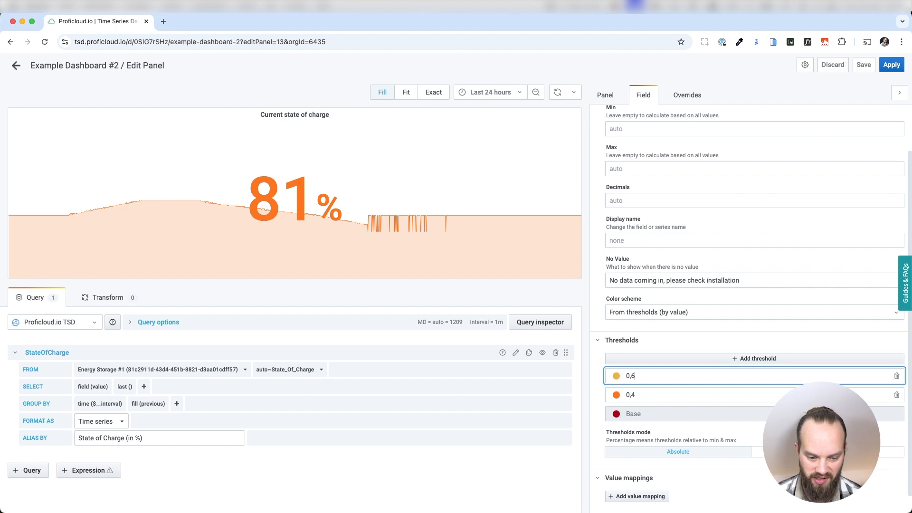
{"action": "left_click", "coordinate": [616, 378]}
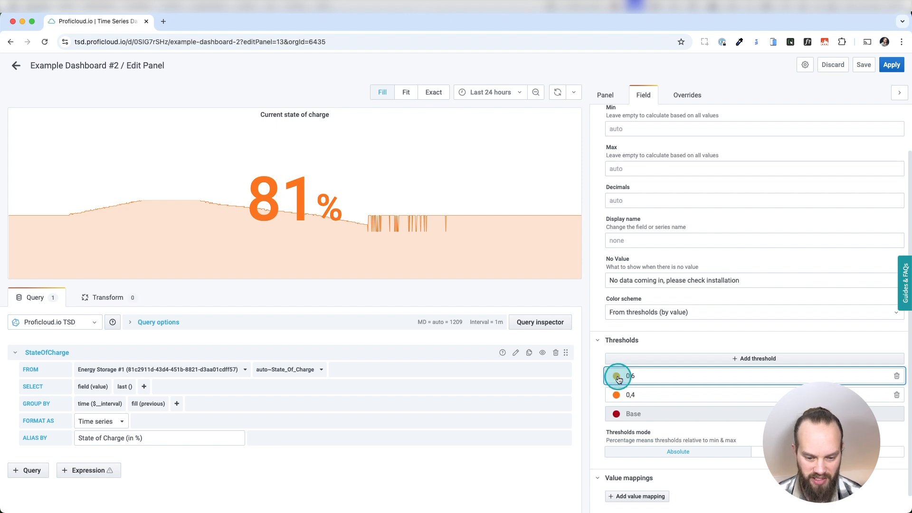
Add another threshold with the value 0,8
{"action": "left_click", "coordinate": [748, 359]}
{"action": "key", "text": "BackSpace"}
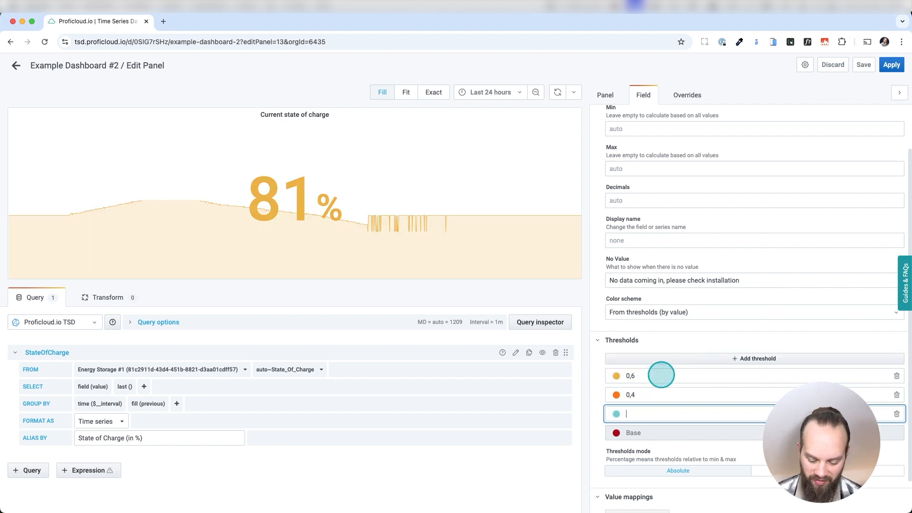
{"action": "type", "text": "0,8"}
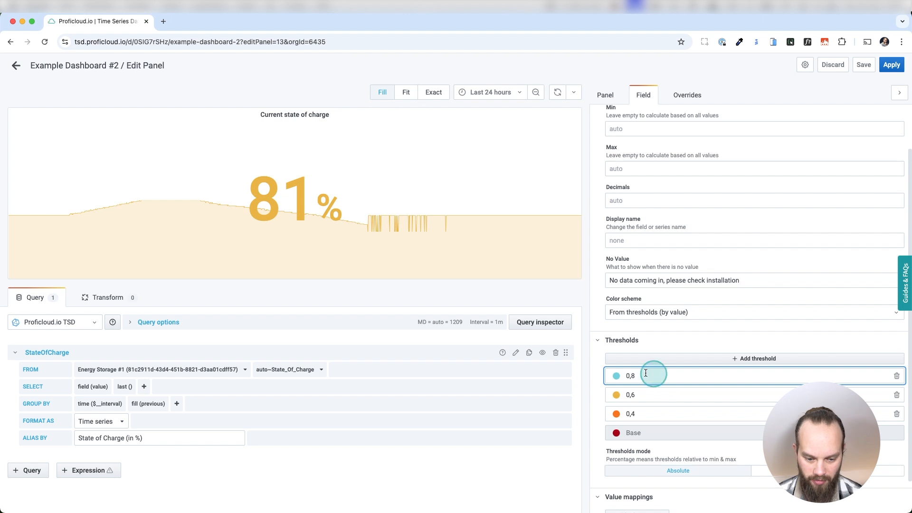
Color the 0,8 threshold green
{"action": "left_click", "coordinate": [616, 375]}
{"action": "left_click", "coordinate": [467, 361]}
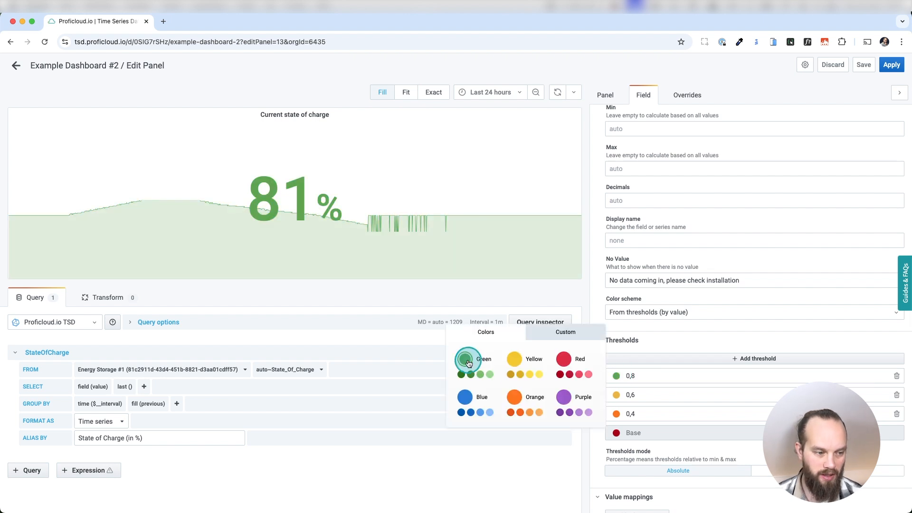
{"action": "left_click", "coordinate": [315, 270]}
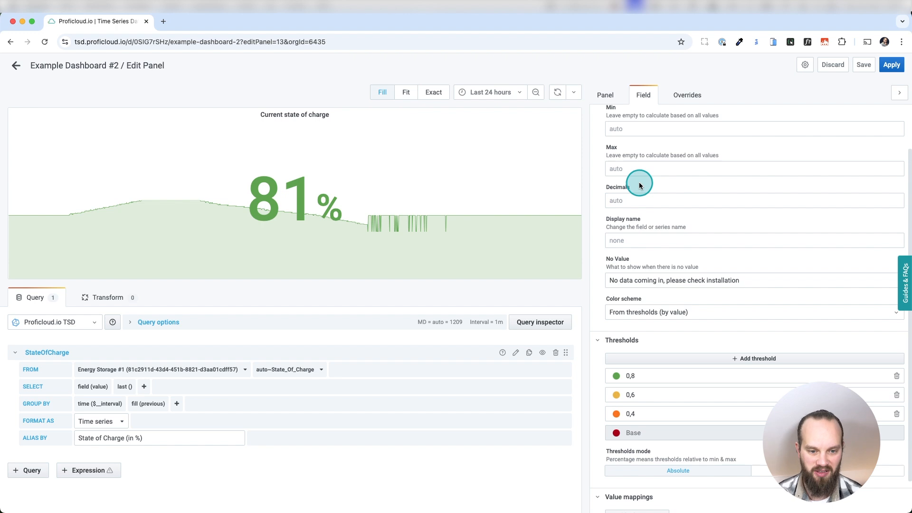
Set the Stat panel's graph mode to None and its color mode to Background
{"action": "left_click", "coordinate": [604, 97]}
{"action": "scroll", "coordinate": [672, 296], "scroll_direction": "down", "scroll_amount": 1}
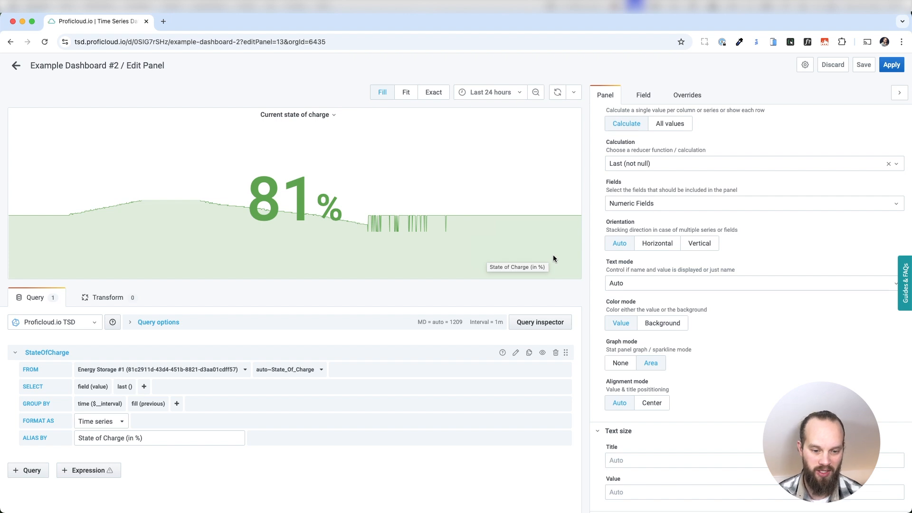
{"action": "left_click", "coordinate": [617, 362]}
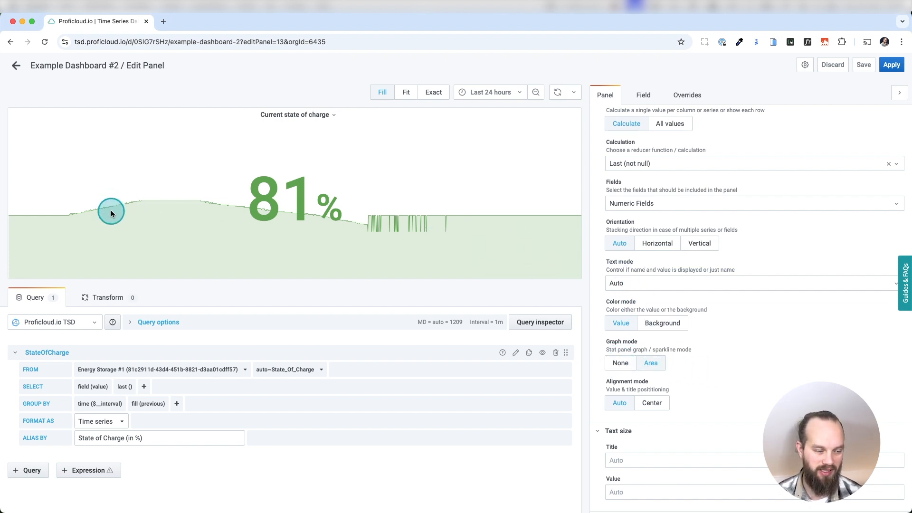
{"action": "left_click", "coordinate": [621, 364]}
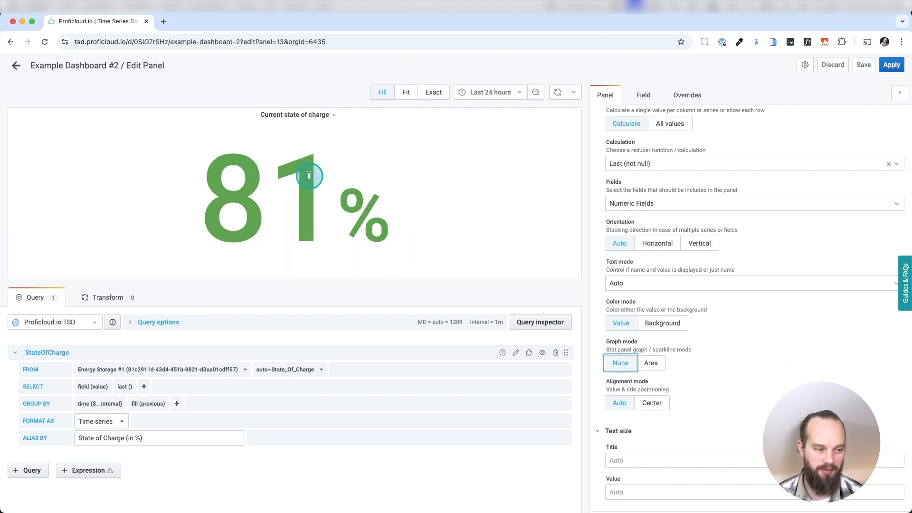
{"action": "left_click", "coordinate": [664, 323]}
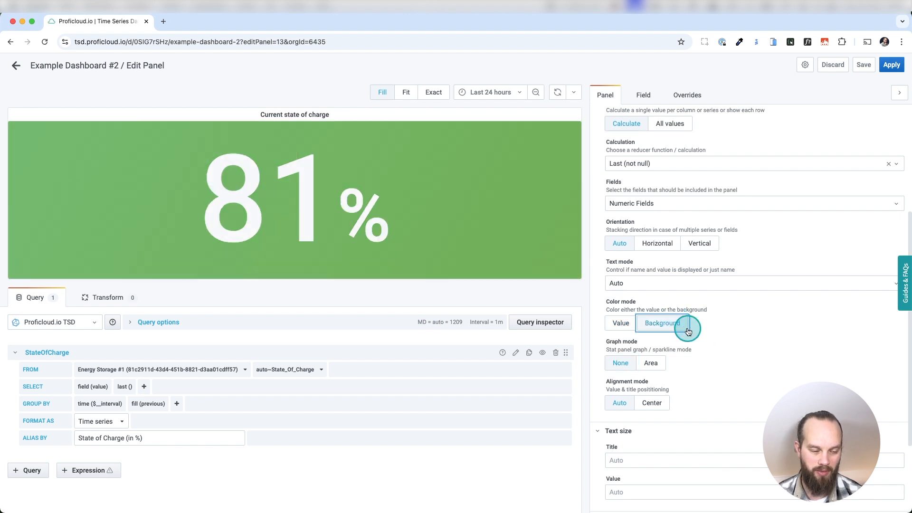
{"action": "left_click", "coordinate": [617, 324]}
{"action": "left_click", "coordinate": [661, 326]}
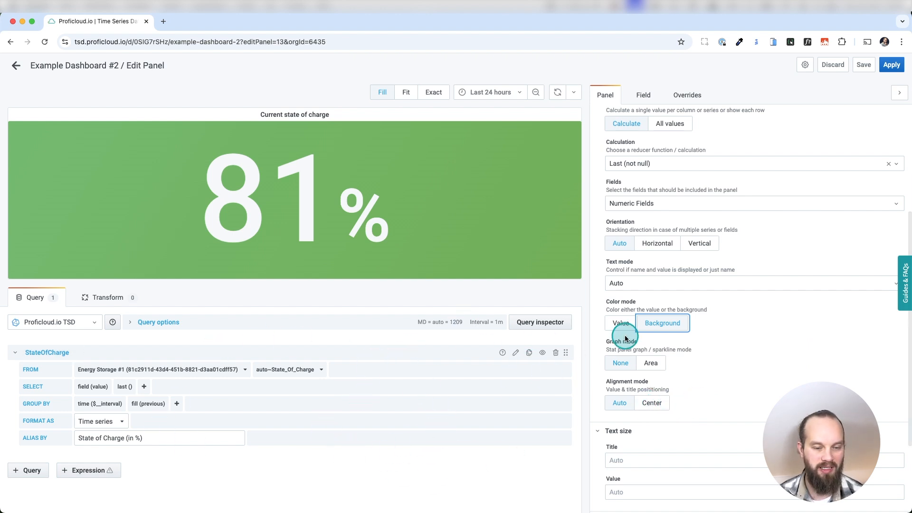
Clear the panel title to preview the panel without it, and restore the title "Current state of charge"
{"action": "scroll", "coordinate": [674, 241], "scroll_direction": "up", "scroll_amount": 5}
{"action": "left_click", "coordinate": [643, 142]}
{"action": "triple_click", "coordinate": [644, 142]}
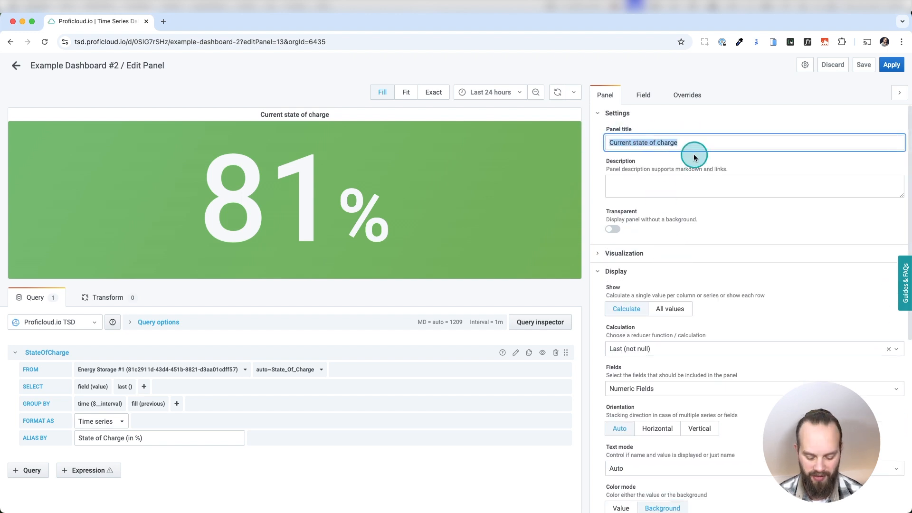
{"action": "key", "text": "BackSpace"}
{"action": "left_click", "coordinate": [617, 181]}
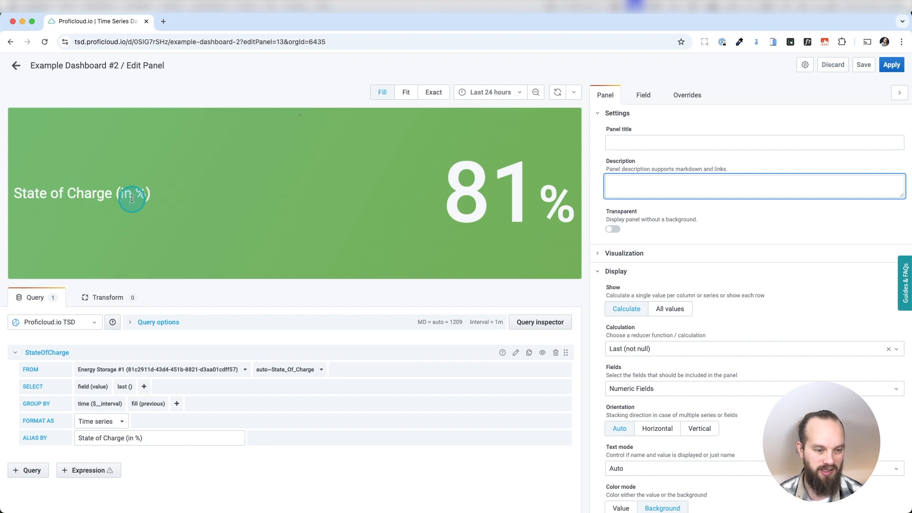
{"action": "left_click", "coordinate": [632, 141]}
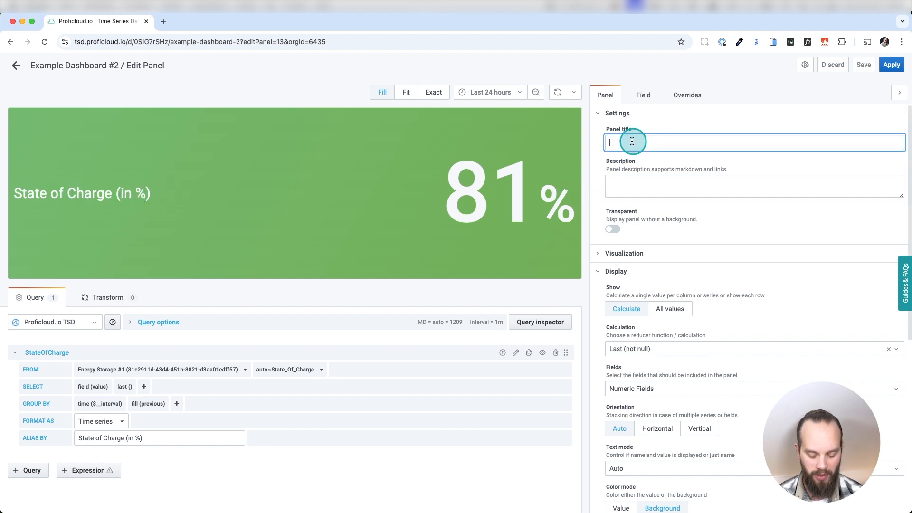
{"action": "left_click", "coordinate": [714, 122]}
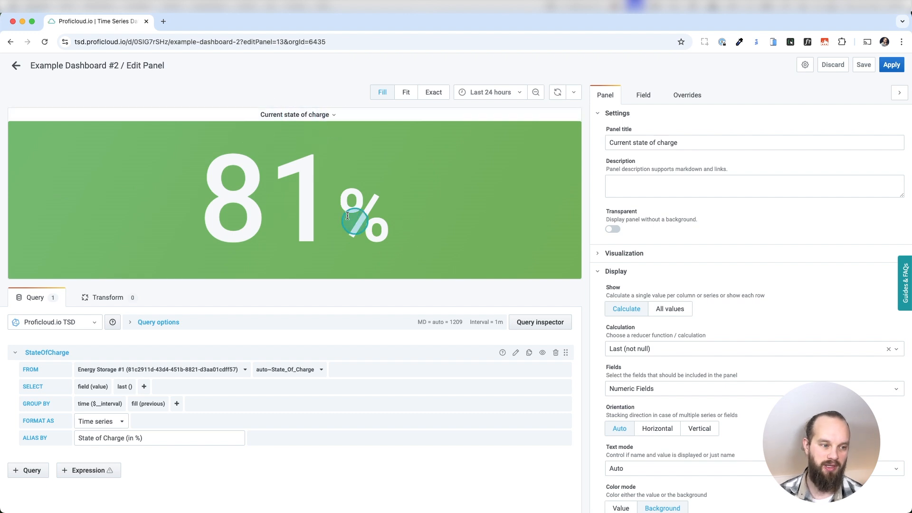
Try a text size of 24 for the title and value, and clear both sizes back to Auto
{"action": "scroll", "coordinate": [679, 380], "scroll_direction": "down", "scroll_amount": 6}
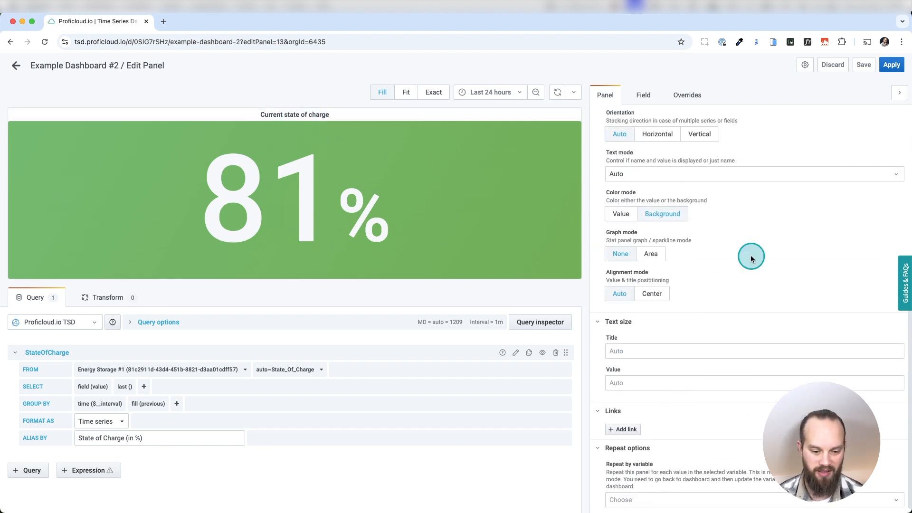
{"action": "left_click", "coordinate": [644, 352]}
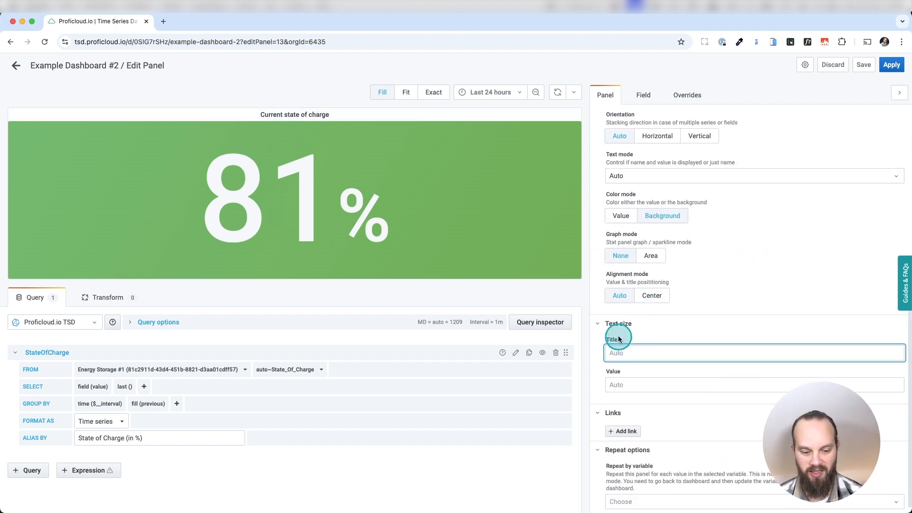
{"action": "left_click", "coordinate": [639, 387]}
{"action": "type", "text": "24"}
{"action": "key", "text": "Tab"}
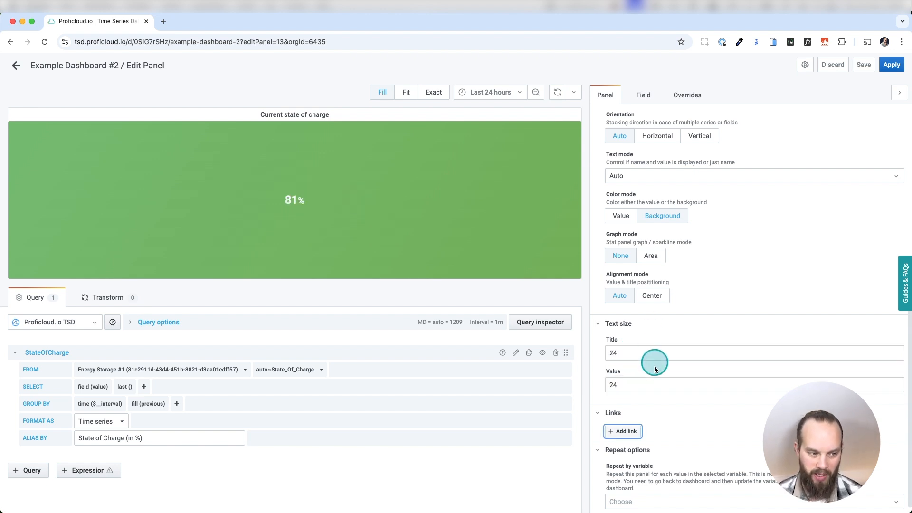
{"action": "double_click", "coordinate": [624, 388]}
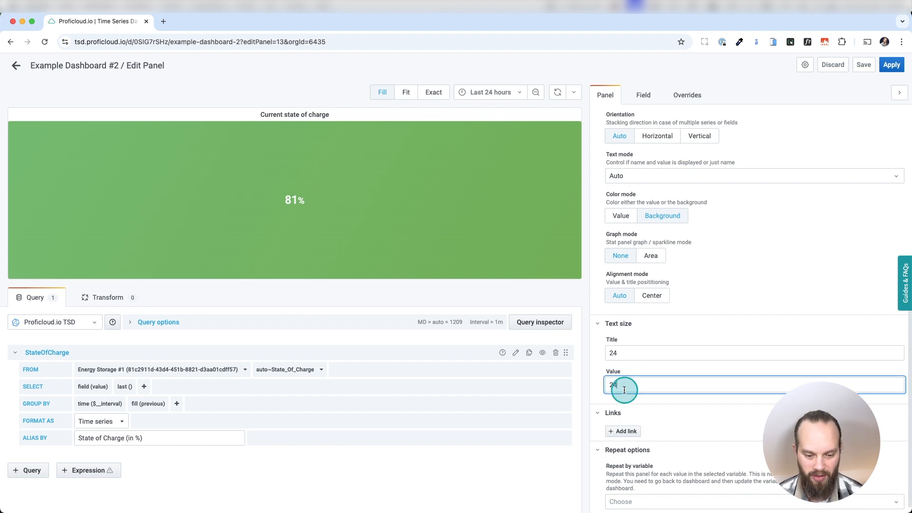
{"action": "key", "text": "BackSpace"}
{"action": "left_click", "coordinate": [626, 351]}
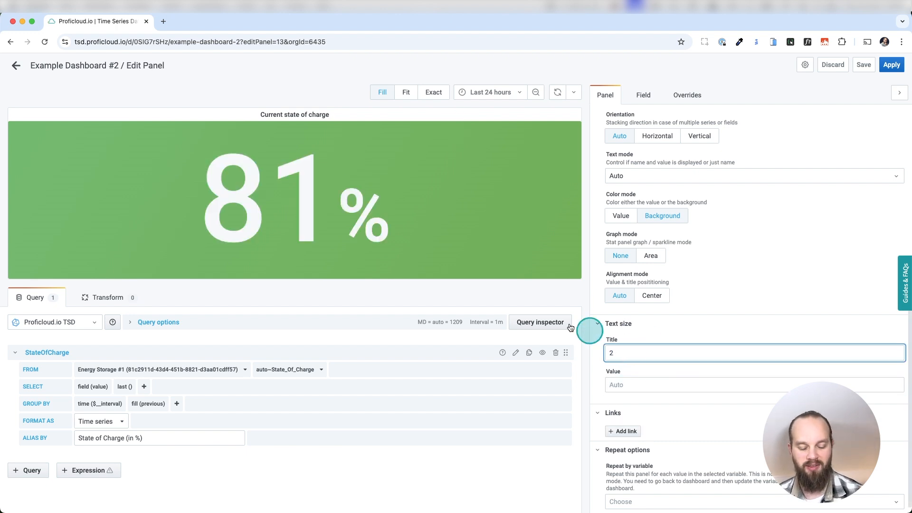
{"action": "left_click", "coordinate": [444, 204]}
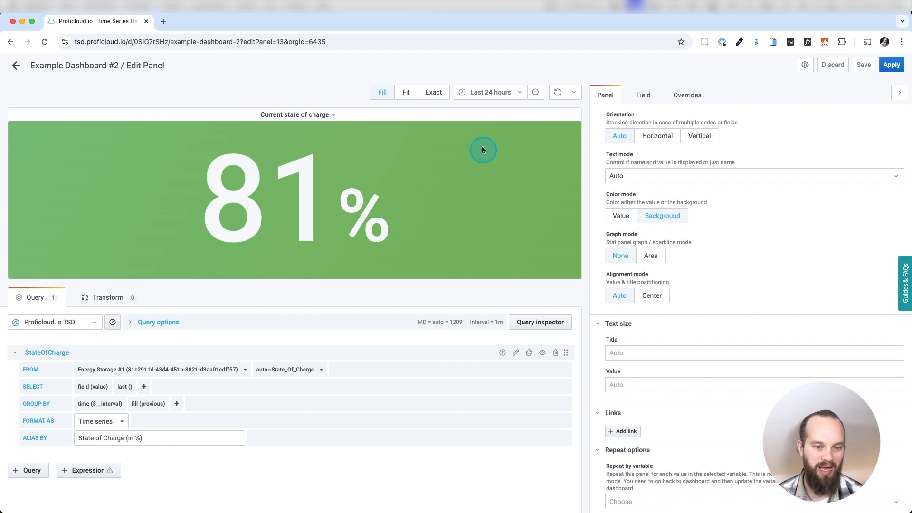
Apply the panel edits and save the dashboard
{"action": "left_click", "coordinate": [891, 65]}
{"action": "key", "text": "ctrl+s"}
{"action": "left_click", "coordinate": [367, 186]}
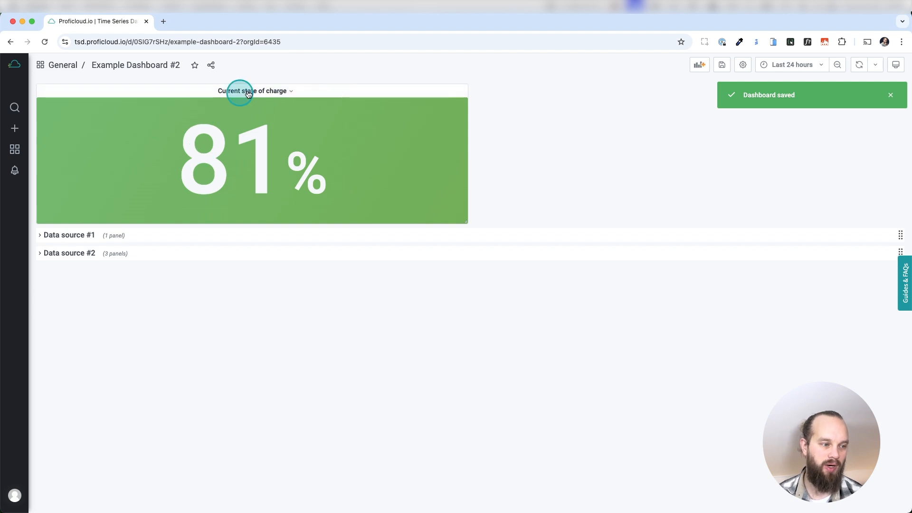
Shrink the Current state of charge panel to about half its width and slightly less height, and save the dashboard
{"action": "left_click_drag", "start_coordinate": [462, 220], "coordinate": [248, 212]}
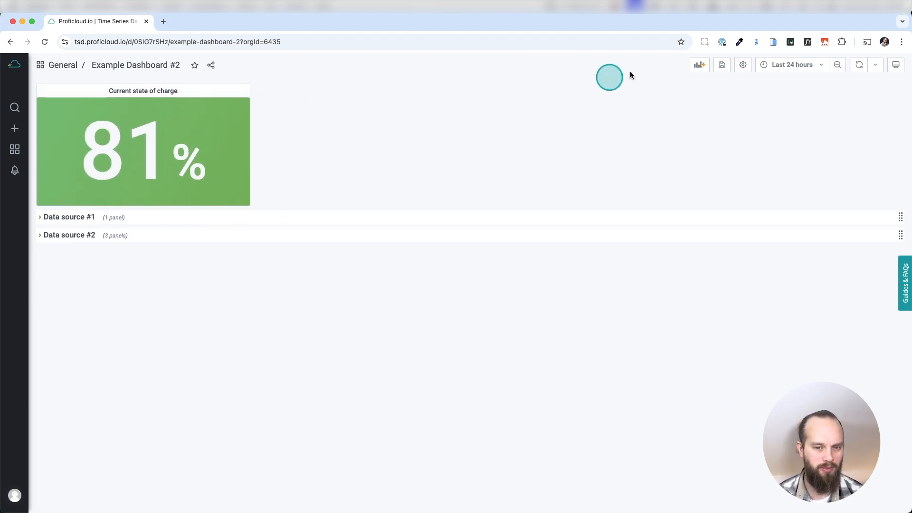
{"action": "left_click", "coordinate": [721, 65]}
{"action": "left_click", "coordinate": [366, 189]}
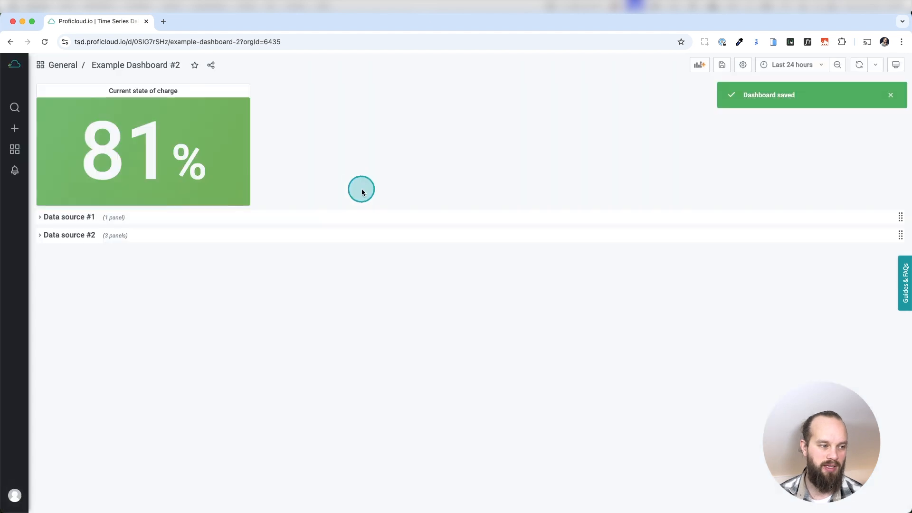